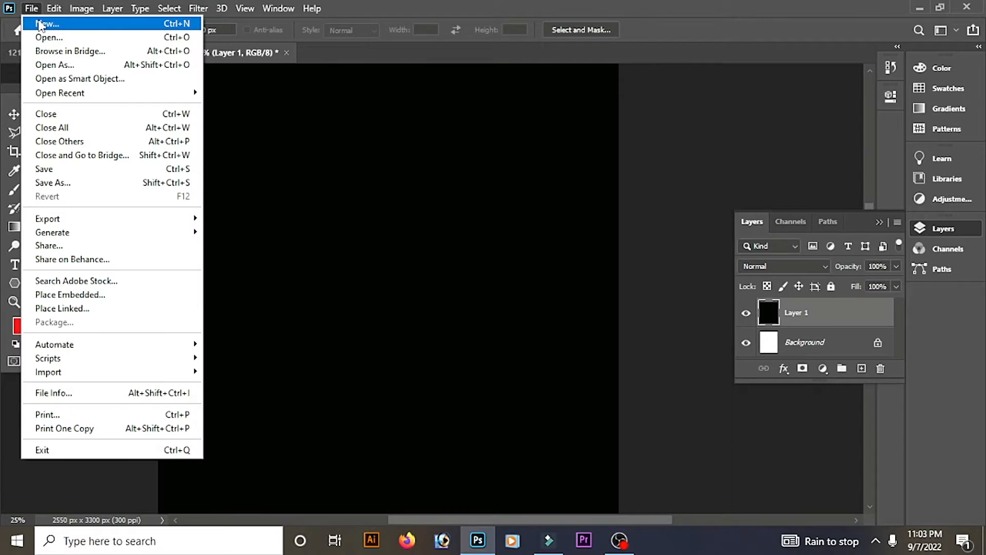
- Create a new document using the U.S. Paper document type
{"action": "left_click", "coordinate": [45, 23]}
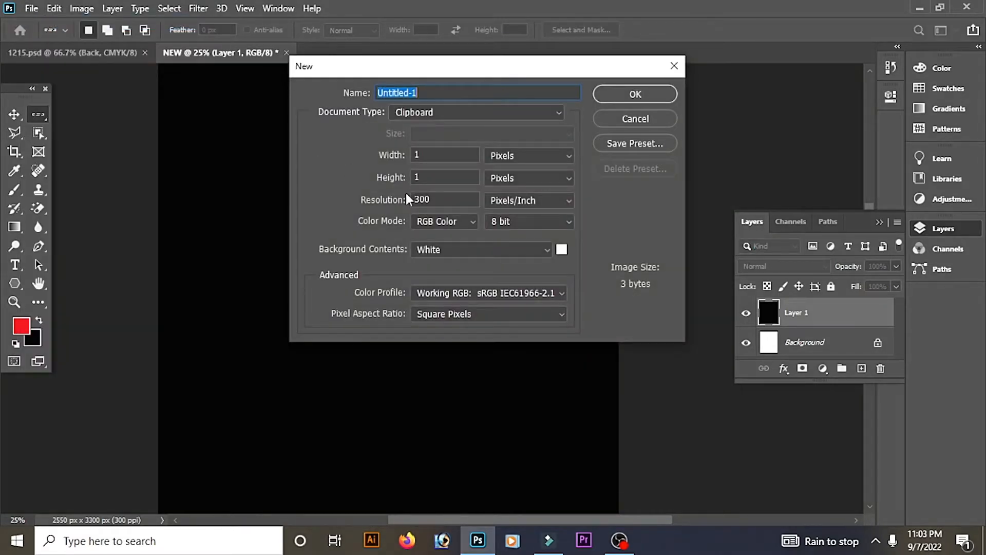
{"action": "left_click", "coordinate": [452, 112]}
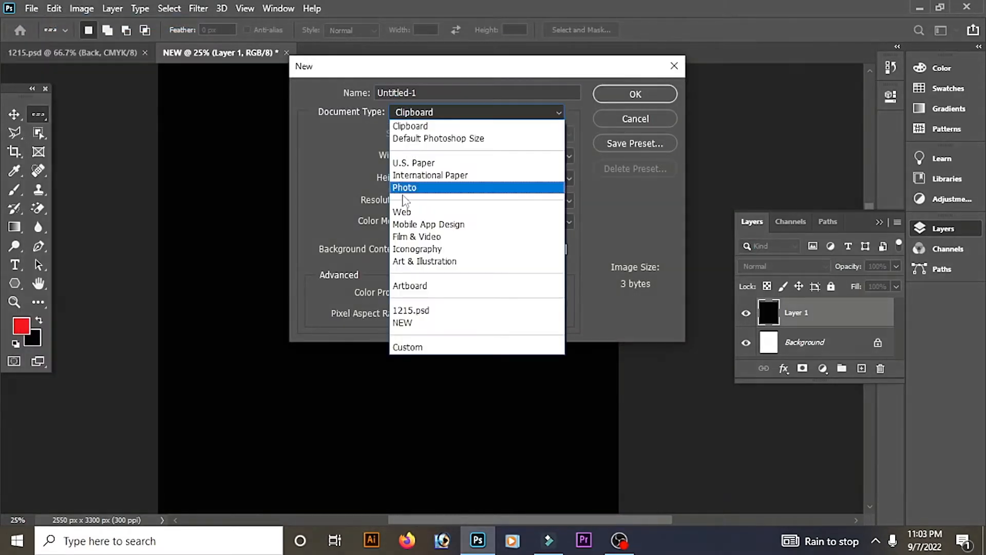
{"action": "left_click", "coordinate": [418, 163]}
{"action": "left_click", "coordinate": [642, 93]}
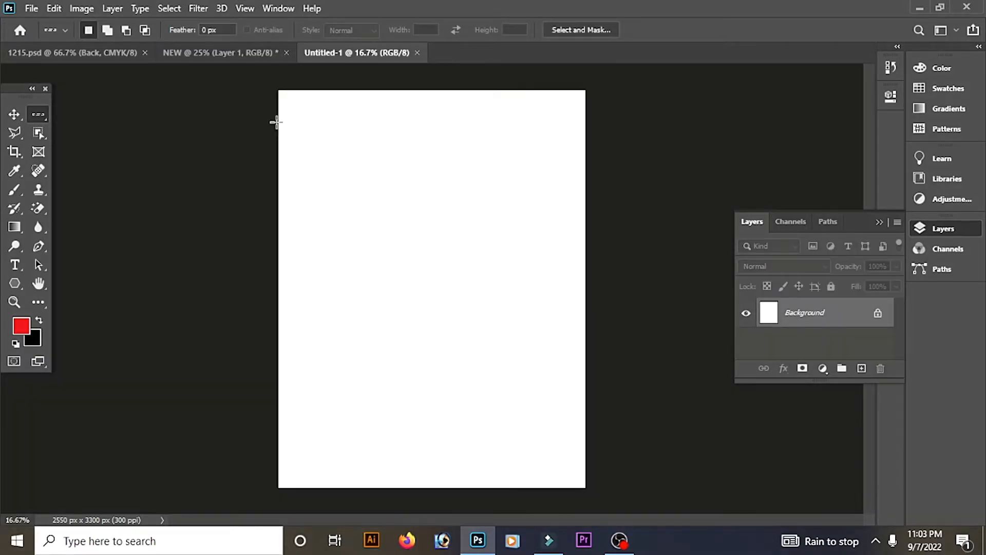
- Add a new layer, fill its whole area with the near-black background colour 050606, and clear the selection
{"action": "left_click", "coordinate": [862, 369]}
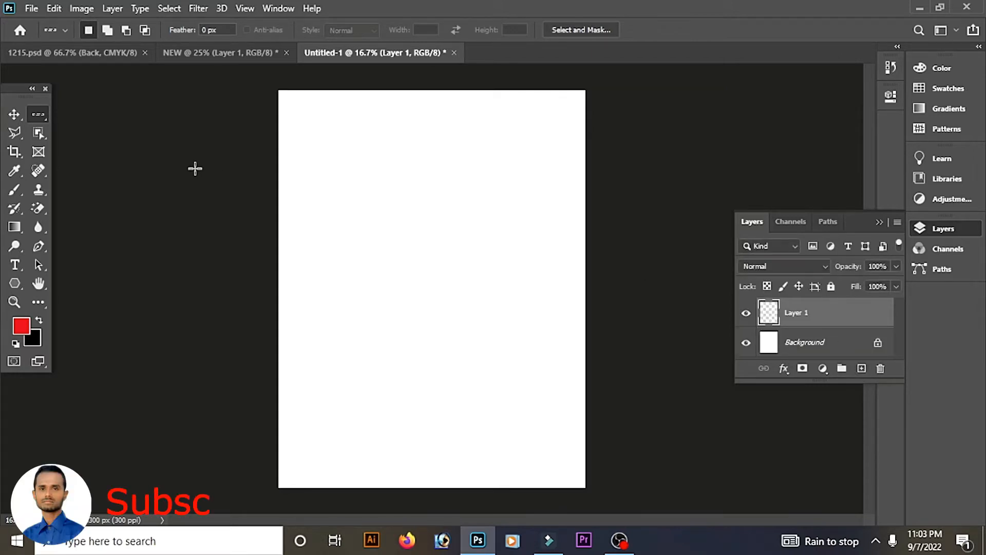
{"action": "key", "text": "ctrl+a"}
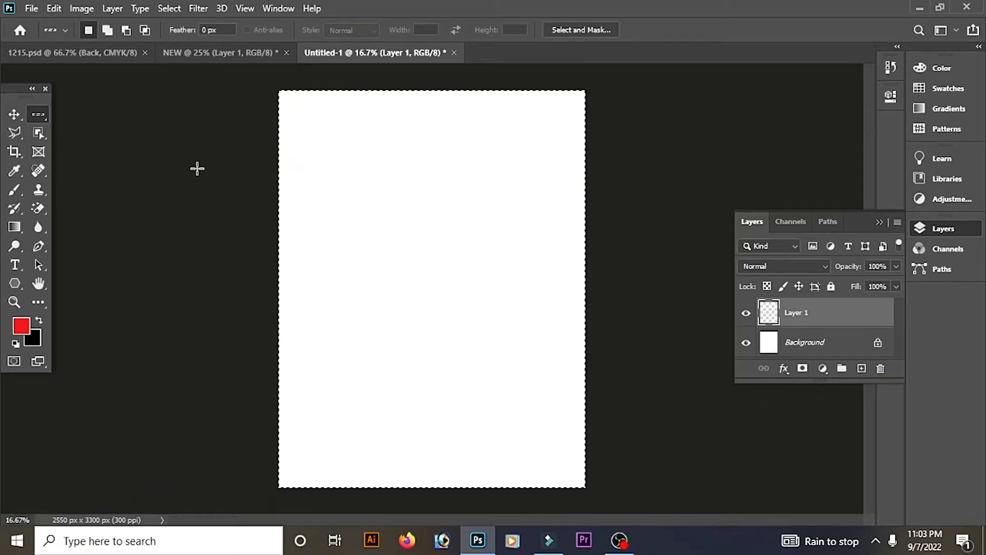
{"action": "left_click", "coordinate": [28, 336]}
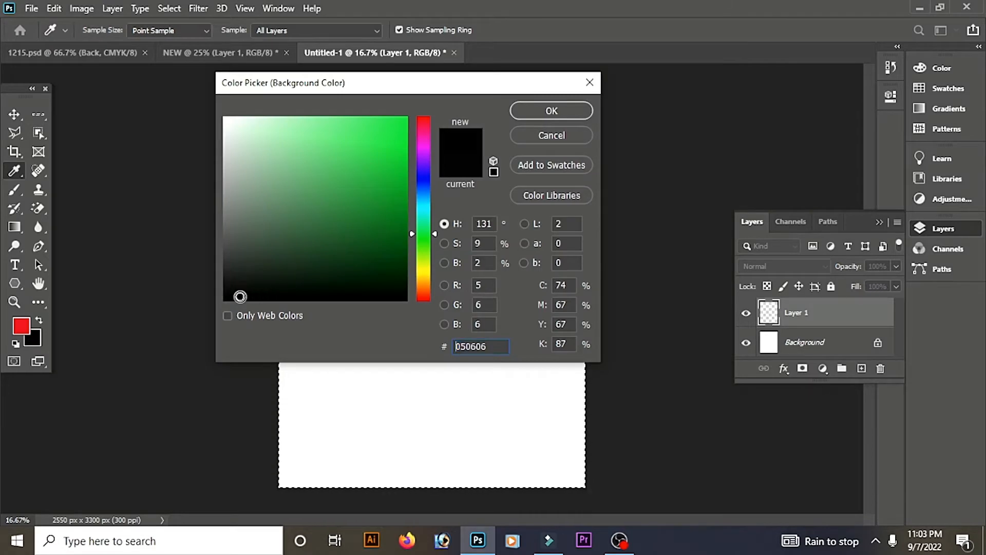
{"action": "key", "text": "Return"}
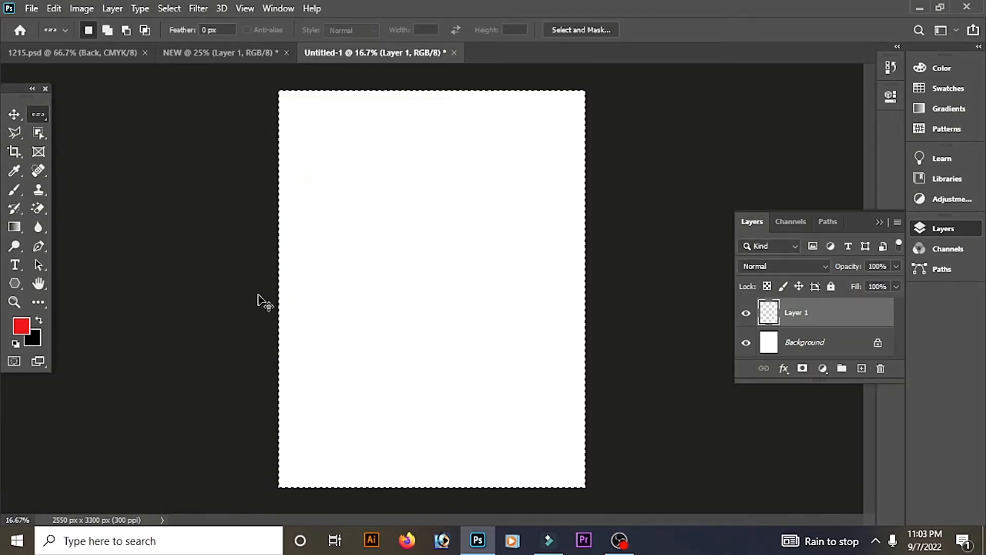
{"action": "key", "text": "ctrl+BackSpace"}
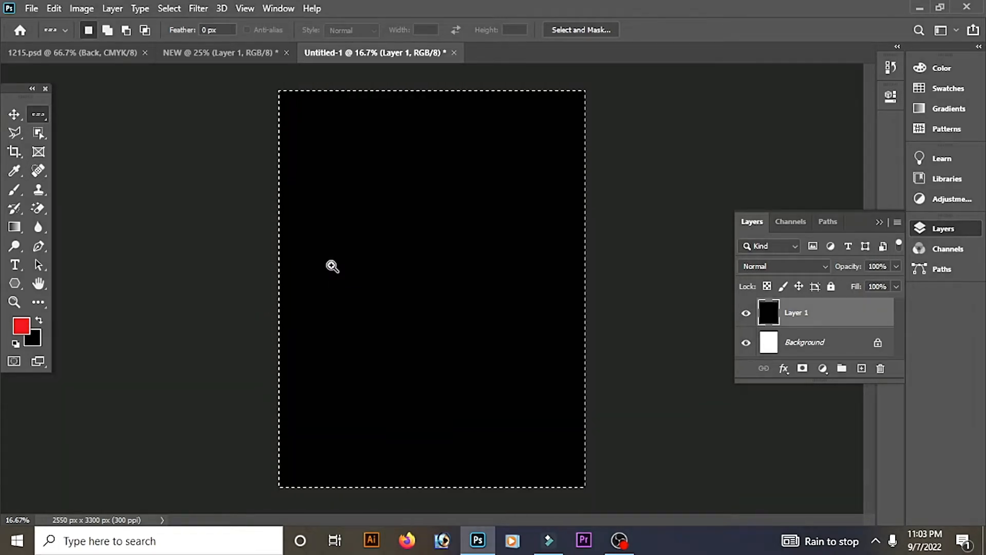
{"action": "scroll", "coordinate": [333, 264], "scroll_direction": "up", "scroll_amount": 1}
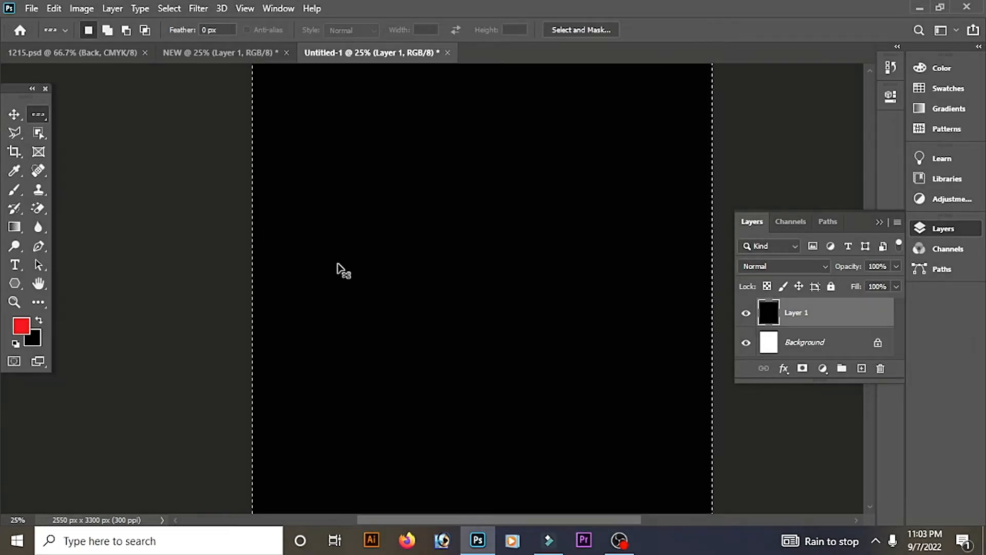
{"action": "key", "text": "ctrl+d"}
- Select one horizontal row of pixels across the black layer with the Single Row Marquee Tool
{"action": "right_click", "coordinate": [37, 114]}
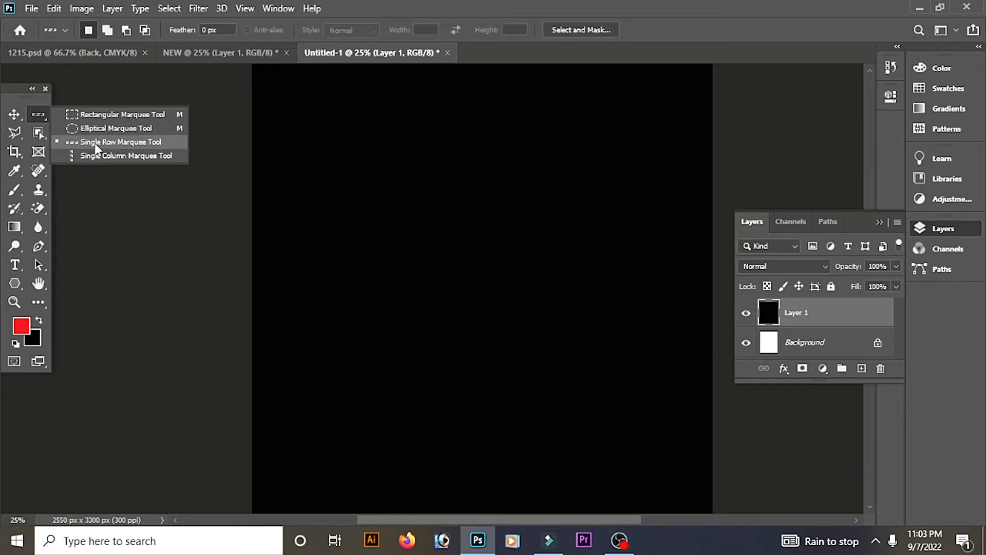
{"action": "left_click", "coordinate": [96, 146]}
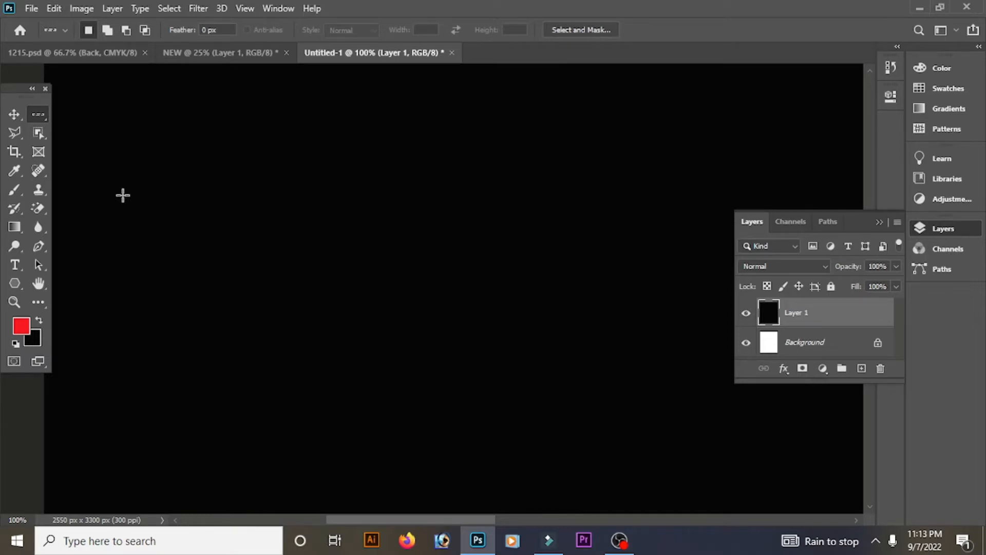
{"action": "left_click", "coordinate": [340, 250]}
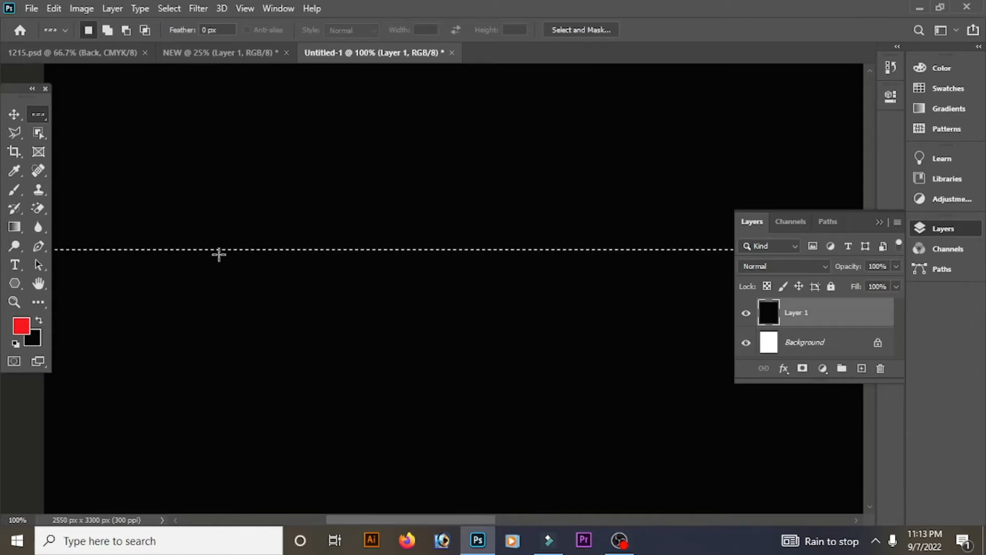
- Examine the thickness of the single-row selection against the pixel grid at 6400% magnification
{"action": "right_click", "coordinate": [39, 115]}
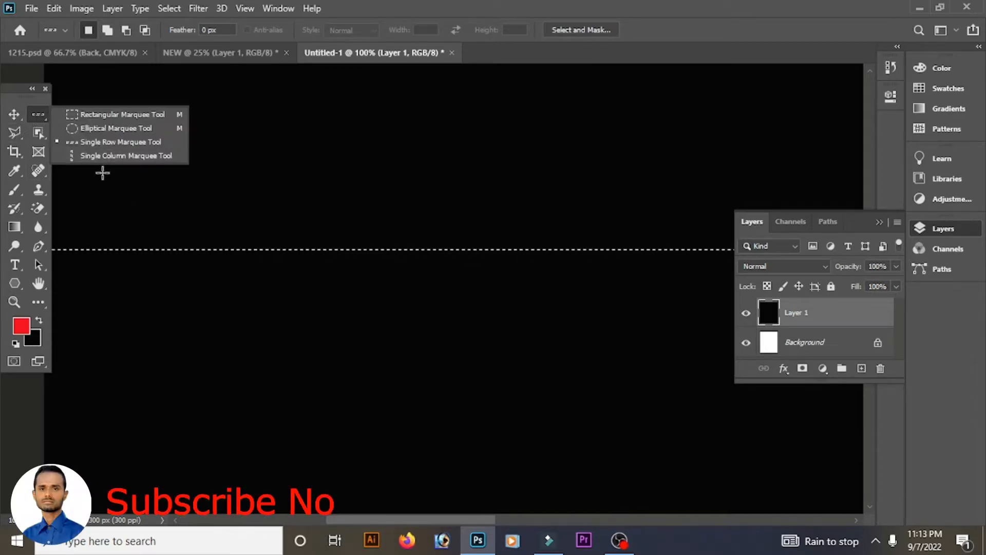
{"action": "left_click", "coordinate": [557, 6]}
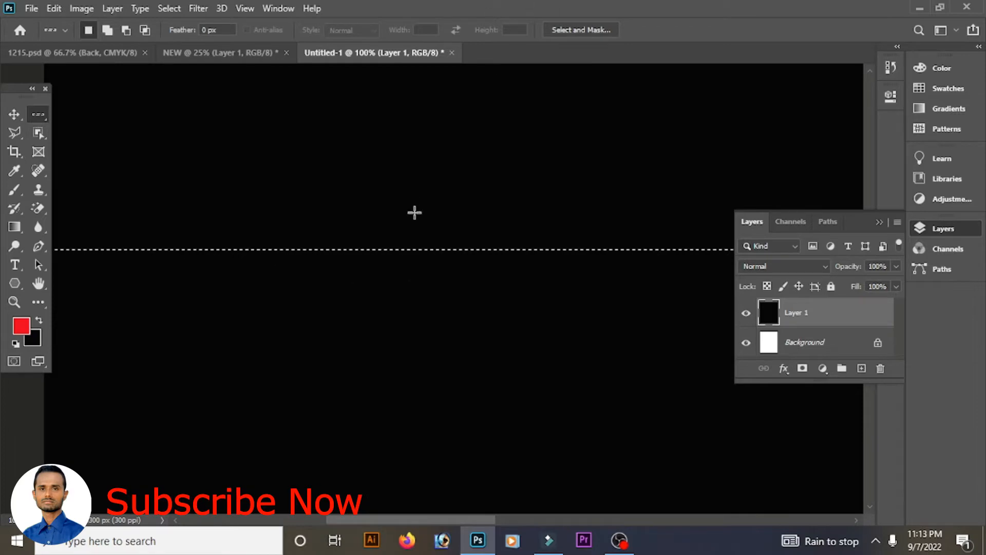
{"action": "key", "text": "ctrl+space"}
{"action": "left_click", "coordinate": [433, 272]}
{"action": "left_click", "coordinate": [408, 235]}
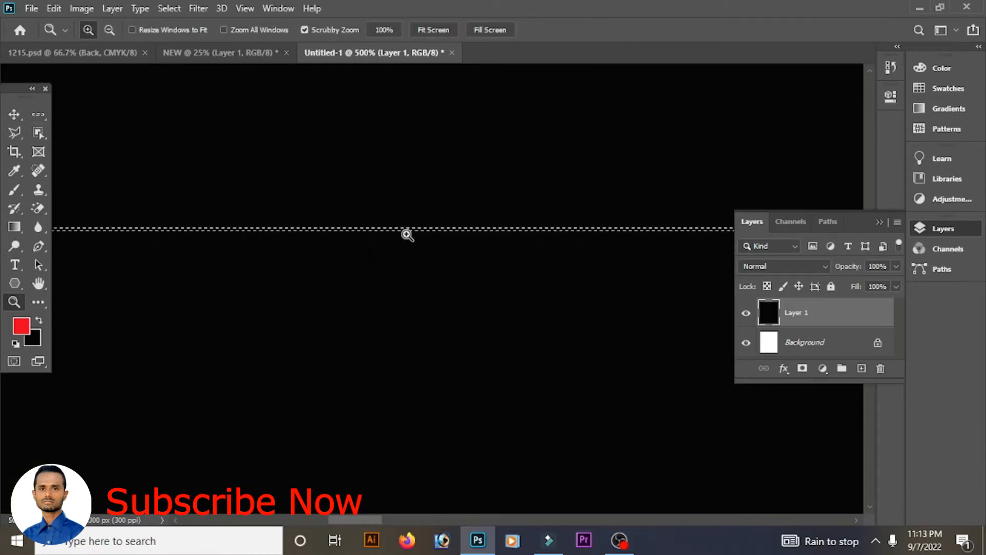
{"action": "left_click", "coordinate": [408, 236]}
{"action": "left_click", "coordinate": [409, 235]}
{"action": "left_click", "coordinate": [409, 235]}
{"action": "left_click", "coordinate": [409, 235]}
{"action": "left_click", "coordinate": [408, 235]}
{"action": "left_click", "coordinate": [409, 235]}
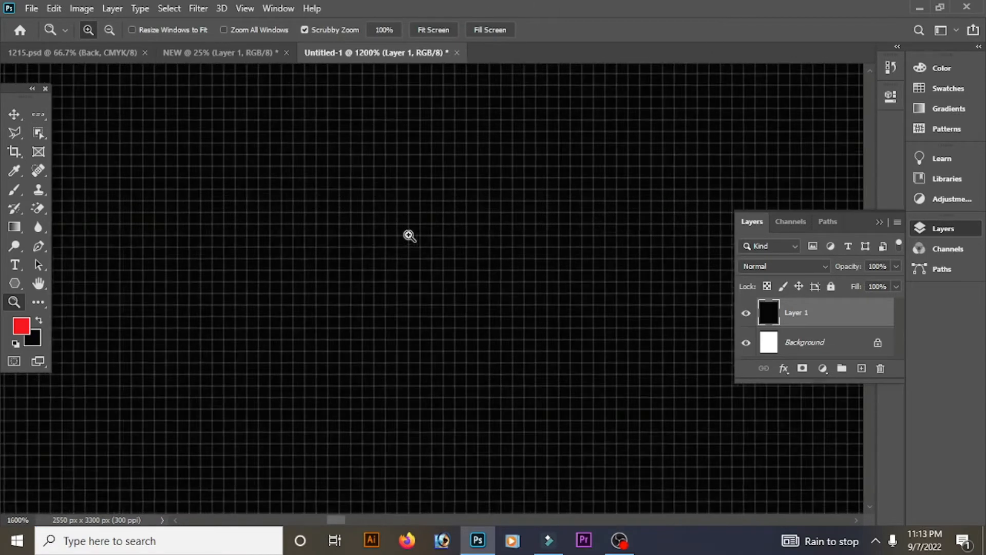
{"action": "left_click", "coordinate": [402, 211]}
{"action": "left_click", "coordinate": [403, 211]}
{"action": "left_click", "coordinate": [403, 211]}
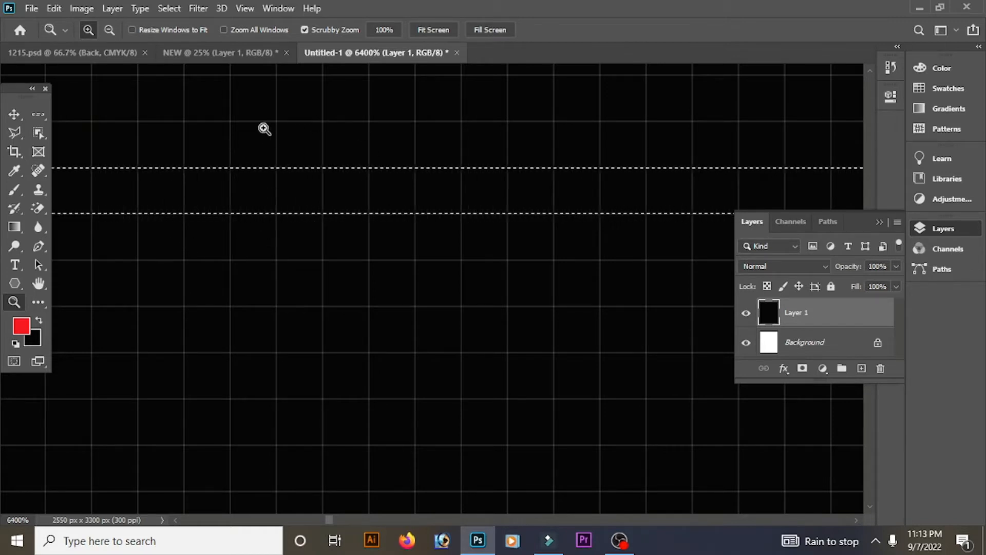
- Switch to the Rectangular Marquee Tool and fill the selected row on Layer 1 with the red foreground colour
{"action": "left_click", "coordinate": [42, 115]}
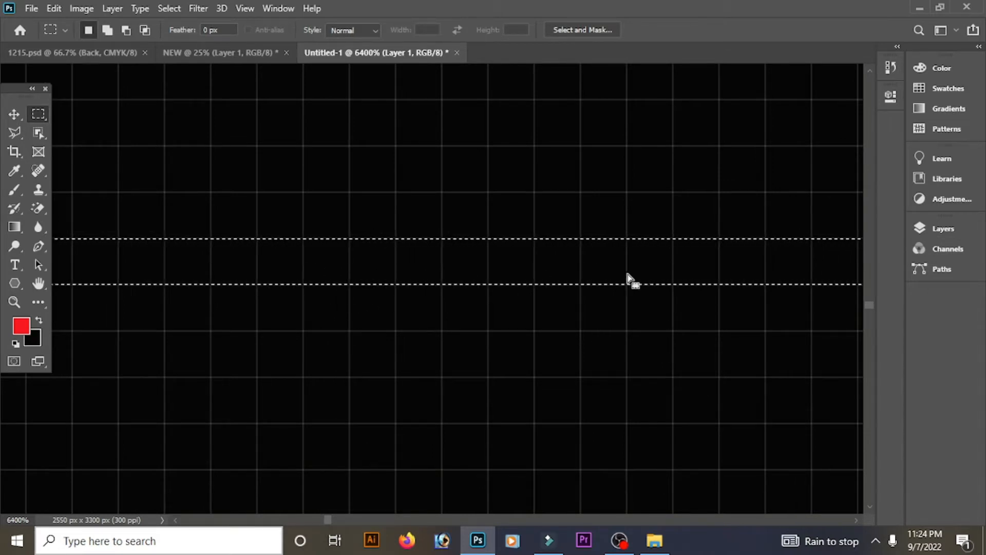
{"action": "left_click", "coordinate": [913, 230]}
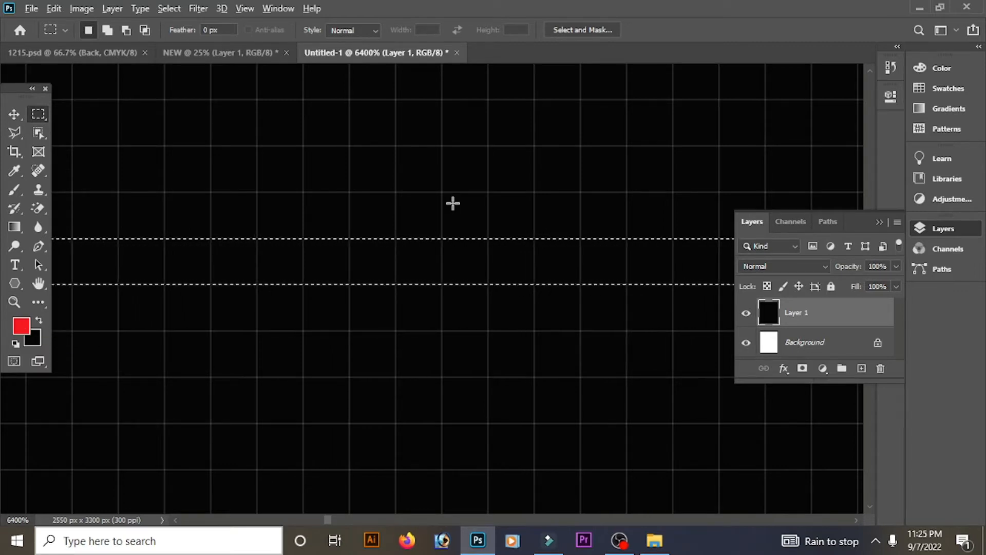
{"action": "key", "text": "alt+BackSpace"}
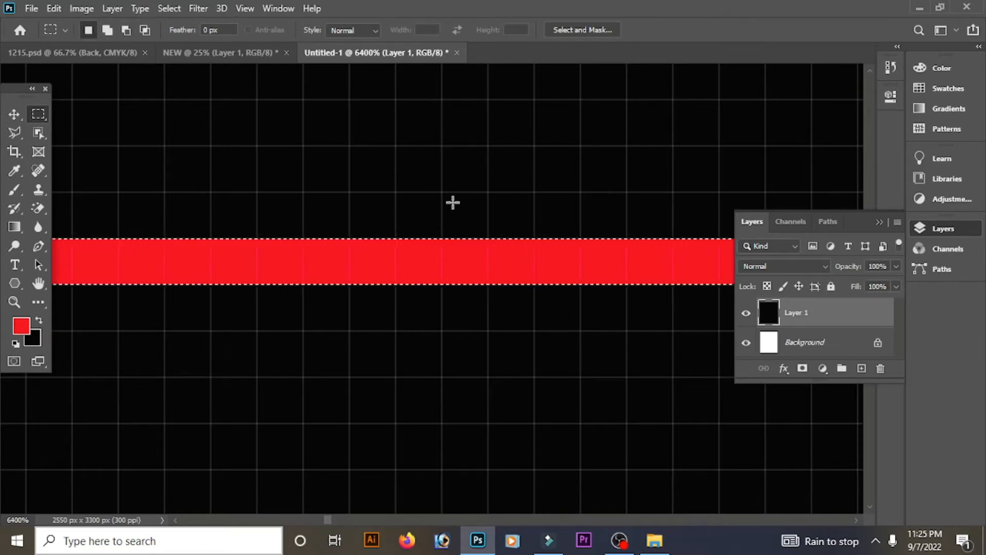
- Add a rectangle about 4 px wide and 3 px high above the red row to the current selection
{"action": "key", "text": "shift"}
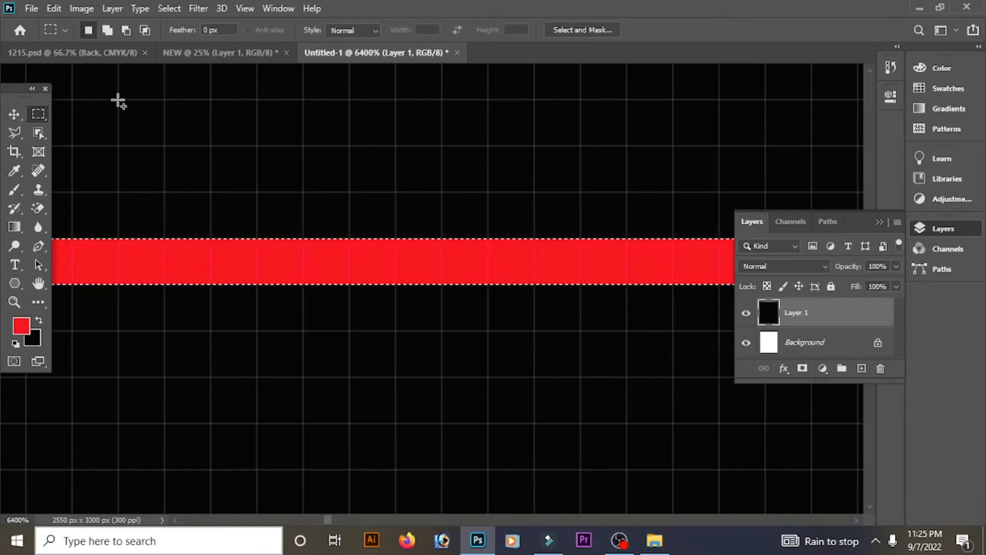
{"action": "left_click_drag", "start_coordinate": [118, 101], "coordinate": [254, 157]}
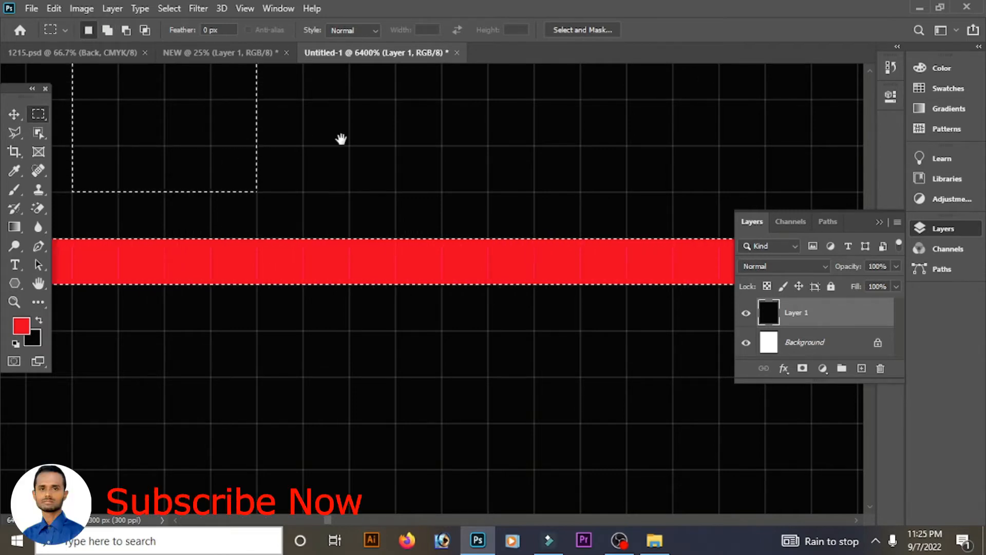
{"action": "left_click_drag", "start_coordinate": [341, 139], "coordinate": [377, 254]}
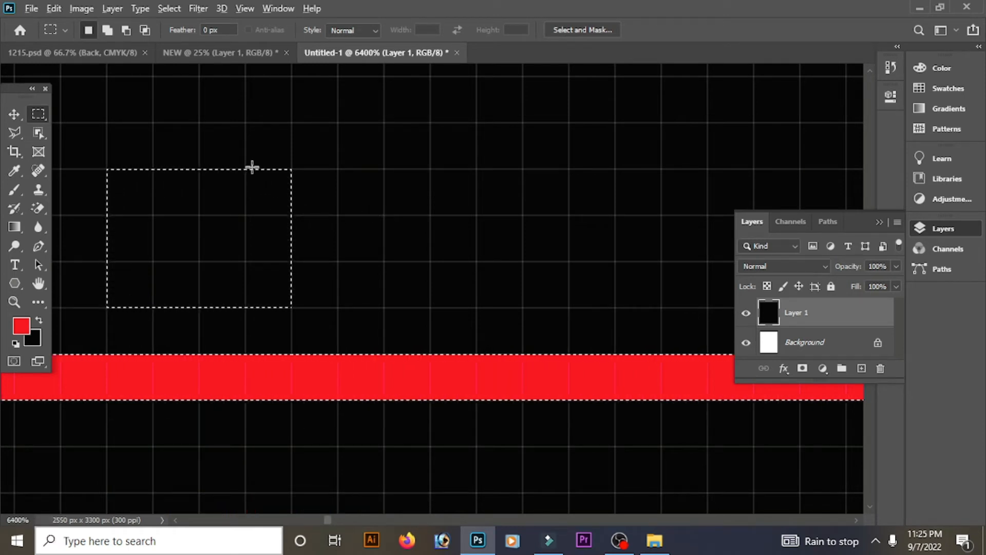
- Subtract two one-pixel columns from the right side of the added rectangle, leaving it 2 px wide
{"action": "key", "text": "alt"}
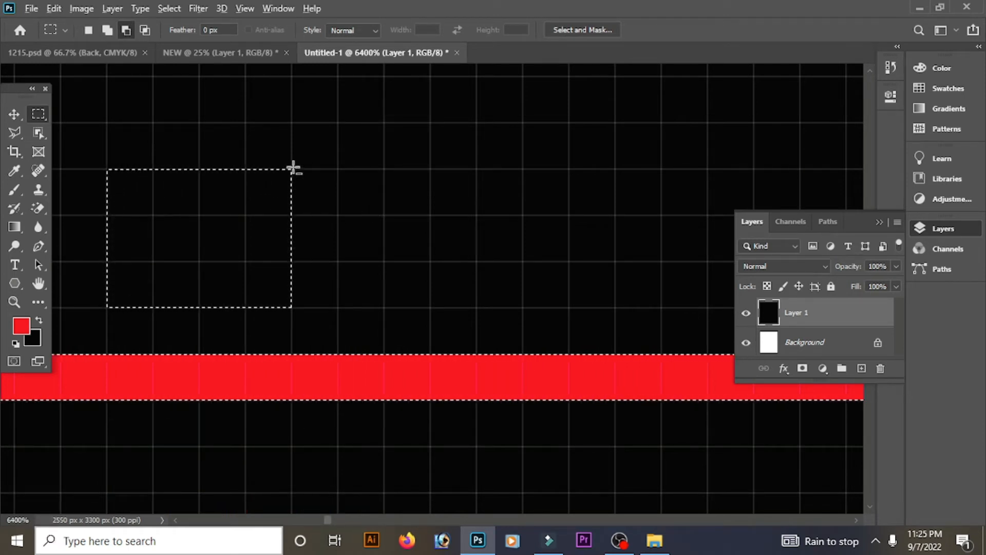
{"action": "left_click_drag", "start_coordinate": [293, 168], "coordinate": [277, 280]}
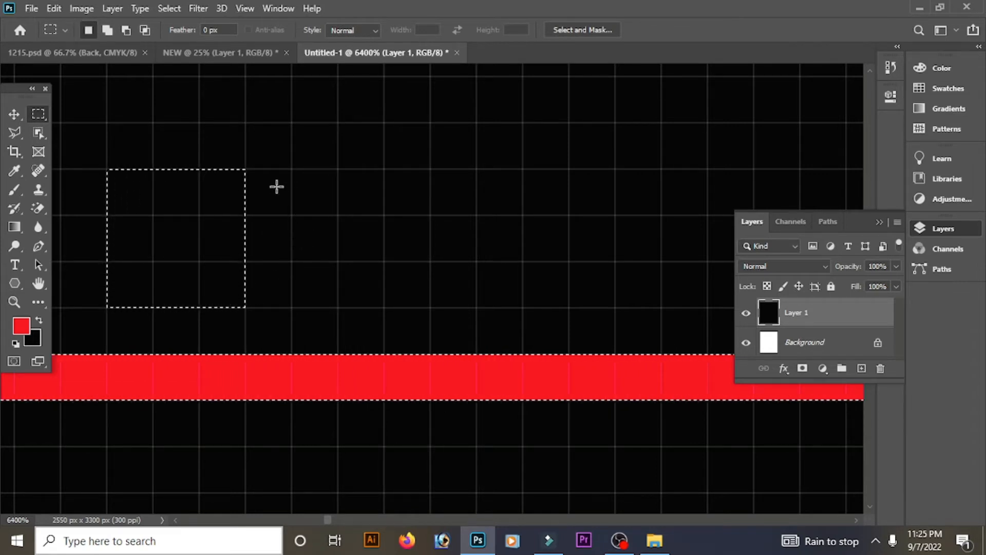
{"action": "key", "text": "alt"}
{"action": "left_click_drag", "start_coordinate": [254, 168], "coordinate": [230, 282]}
- Add a 2 × 2 px square and a 1 px wide rectangle to the selection, and fill the selected areas with red
{"action": "key", "text": "shift"}
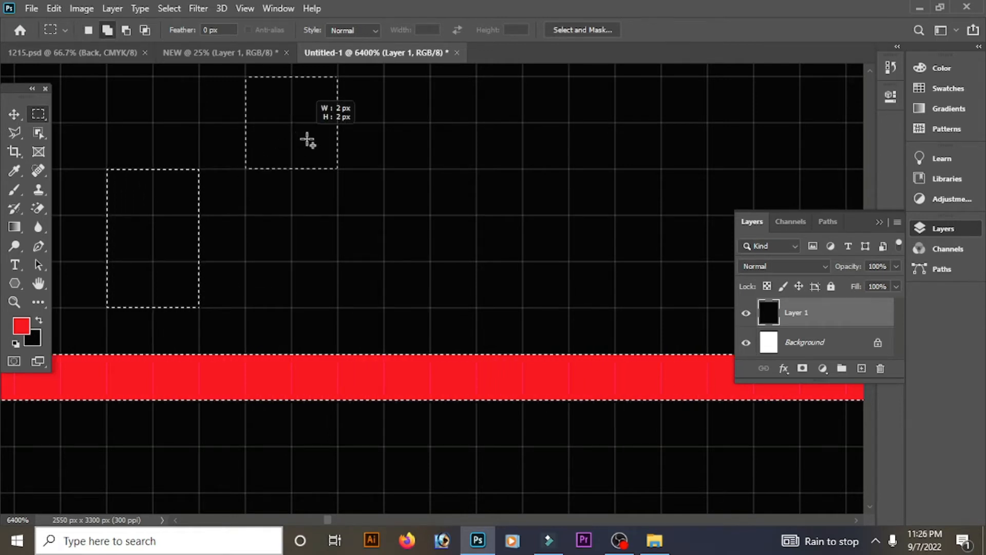
{"action": "mouse_move", "coordinate": [307, 140]}
{"action": "left_mouse_down"}
{"action": "mouse_move", "coordinate": [317, 147]}
{"action": "mouse_move", "coordinate": [304, 148]}
{"action": "left_mouse_up"}
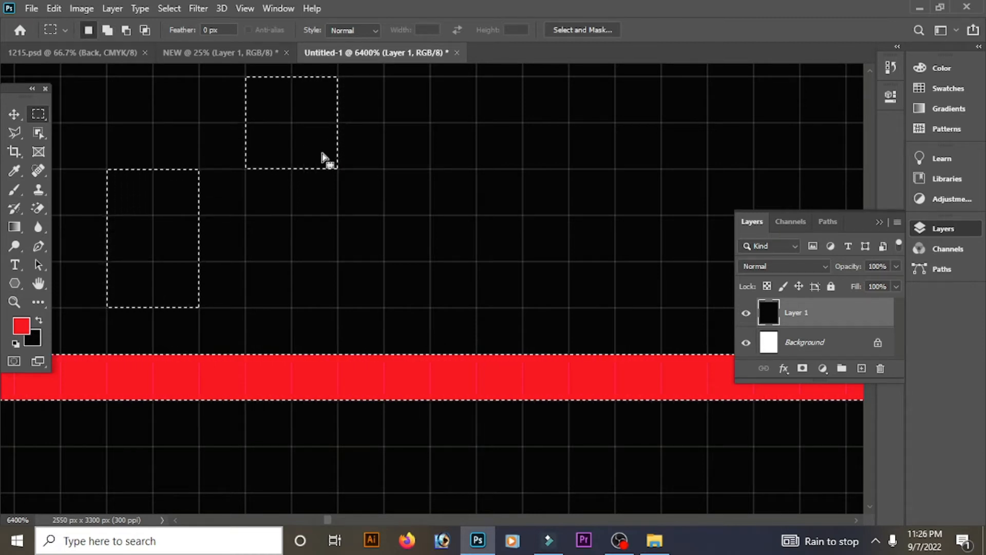
{"action": "key", "text": "shift"}
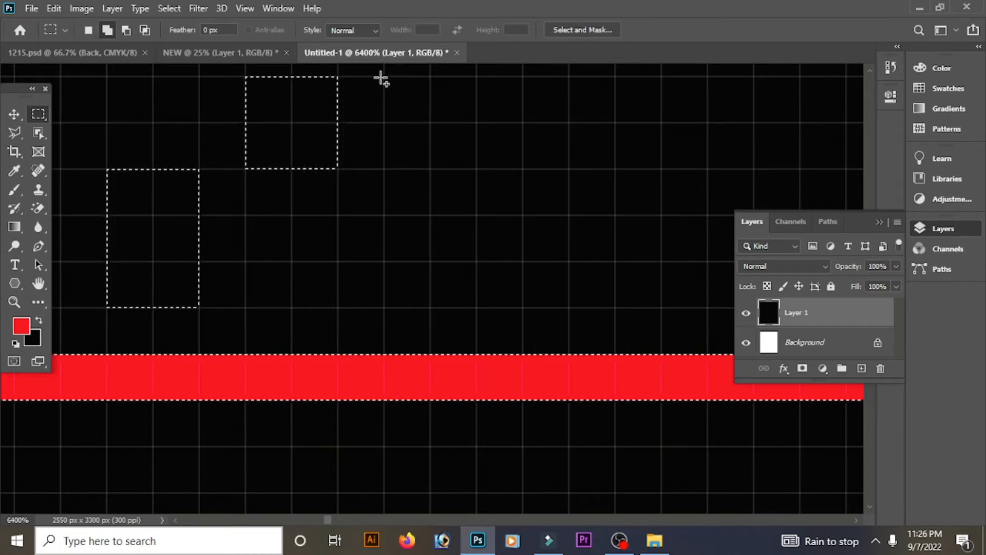
{"action": "left_click_drag", "start_coordinate": [385, 77], "coordinate": [435, 118]}
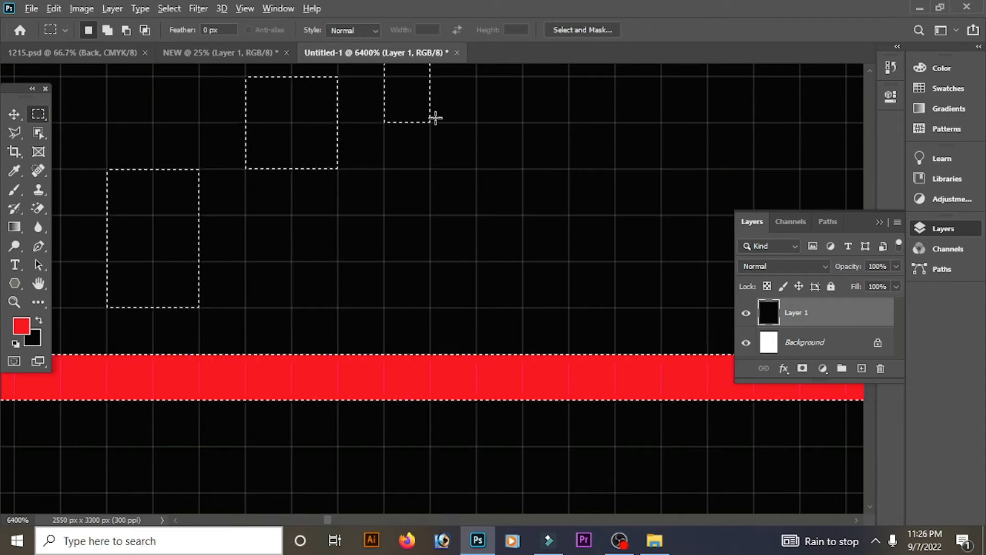
{"action": "key", "text": "alt+BackSpace"}
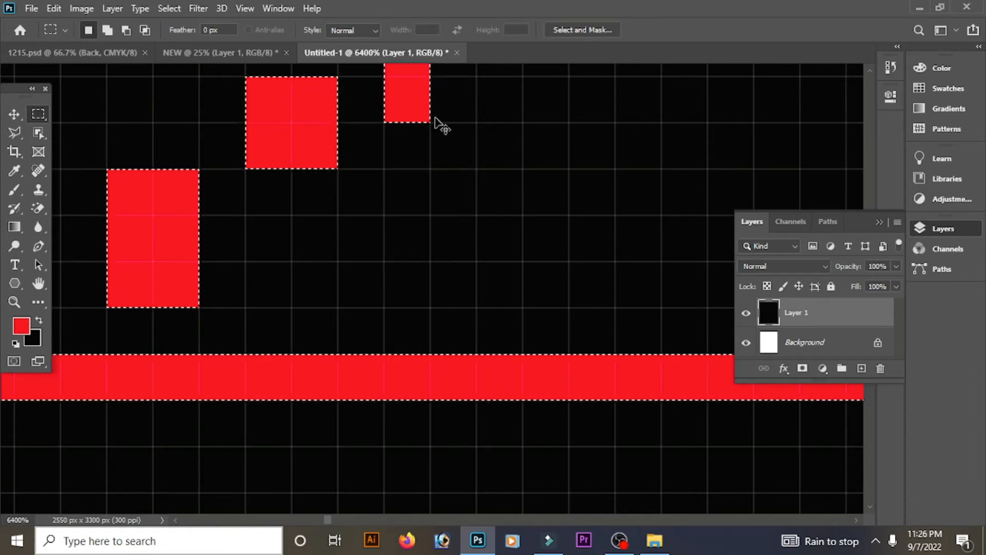
- Examine how the red row and the small red rectangles look on the canvas at 66.67% magnification
{"action": "key", "text": "ctrl+minus"}
{"action": "key", "text": "ctrl+minus"}
{"action": "key", "text": "ctrl+minus"}
{"action": "key", "text": "ctrl+minus"}
{"action": "key", "text": "ctrl+minus"}
{"action": "key", "text": "ctrl+minus"}
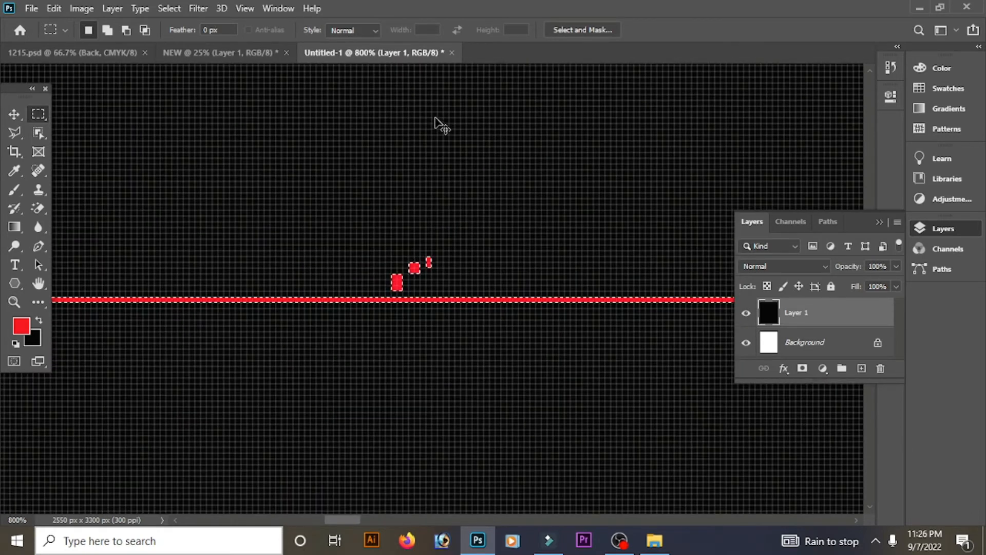
{"action": "key", "text": "ctrl+minus"}
{"action": "key", "text": "ctrl+minus"}
{"action": "key", "text": "ctrl+minus"}
{"action": "key", "text": "ctrl+minus"}
{"action": "key", "text": "ctrl+minus"}
{"action": "key", "text": "ctrl+minus"}
{"action": "key", "text": "ctrl+minus"}
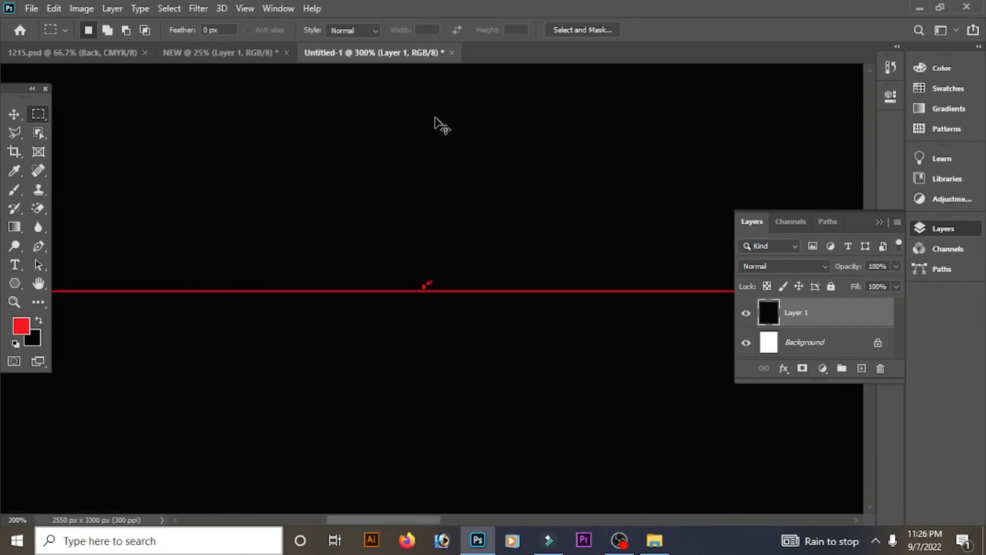
{"action": "key", "text": "ctrl+minus"}
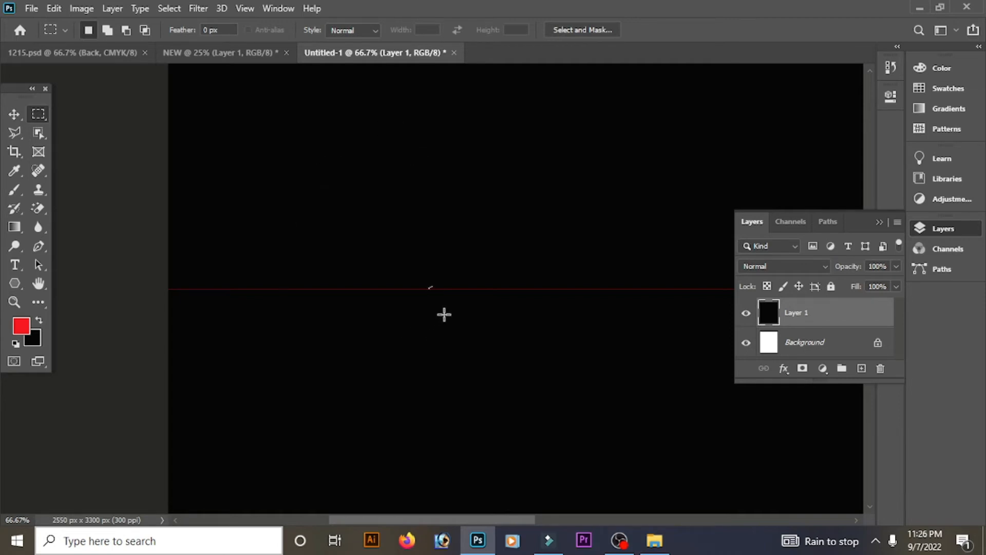
{"action": "left_click_drag", "start_coordinate": [506, 347], "coordinate": [423, 259]}
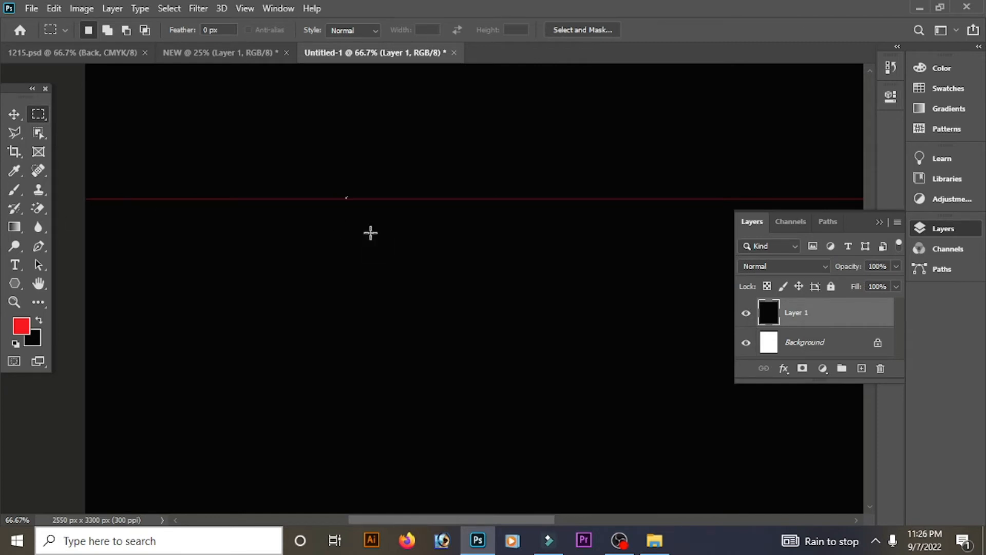
{"action": "left_click_drag", "start_coordinate": [415, 251], "coordinate": [422, 205]}
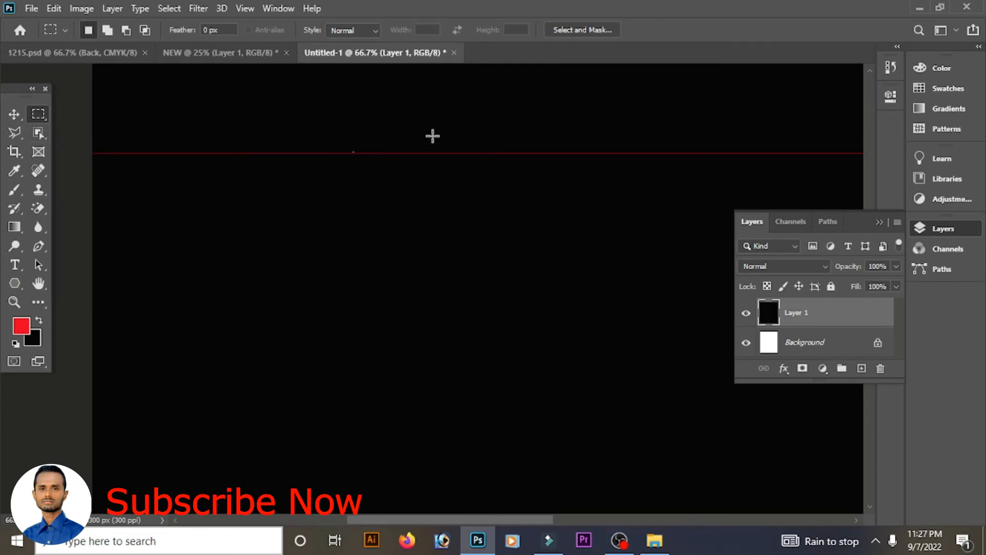
- Clear the current selection and select a one-pixel column crossing the red row with the Single Column Marquee Tool
{"action": "right_click", "coordinate": [36, 110]}
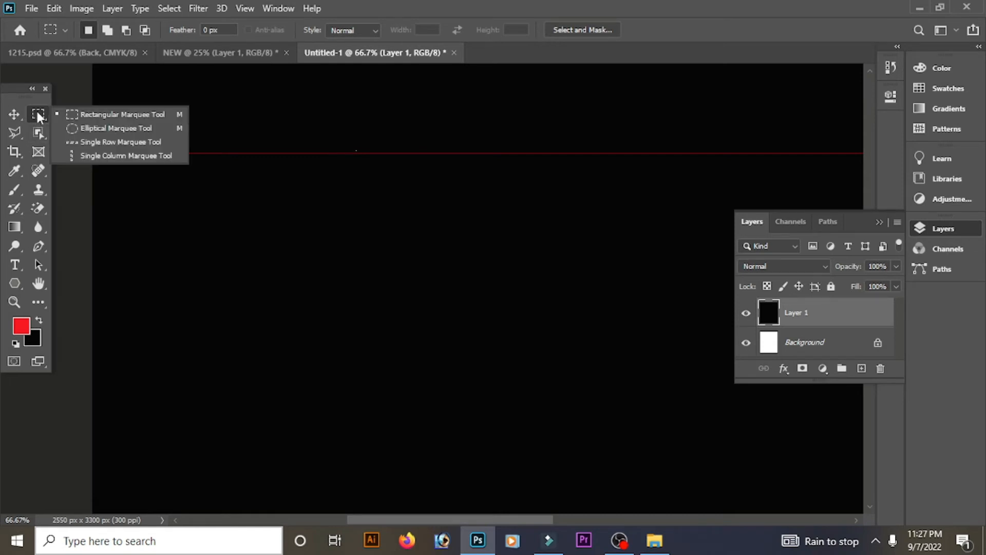
{"action": "left_click", "coordinate": [97, 156]}
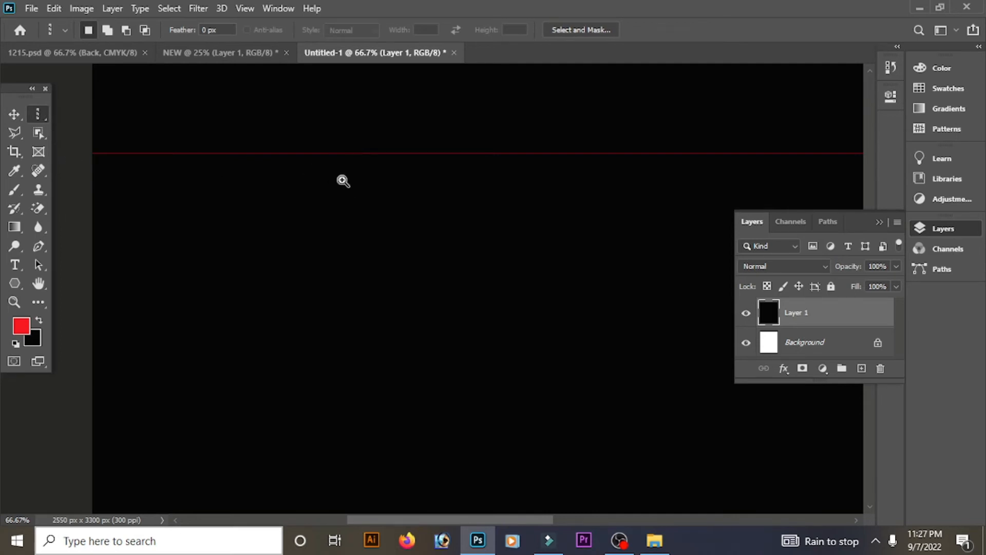
{"action": "left_click_drag", "start_coordinate": [464, 137], "coordinate": [427, 181]}
{"action": "left_click", "coordinate": [423, 176], "text": "ctrl"}
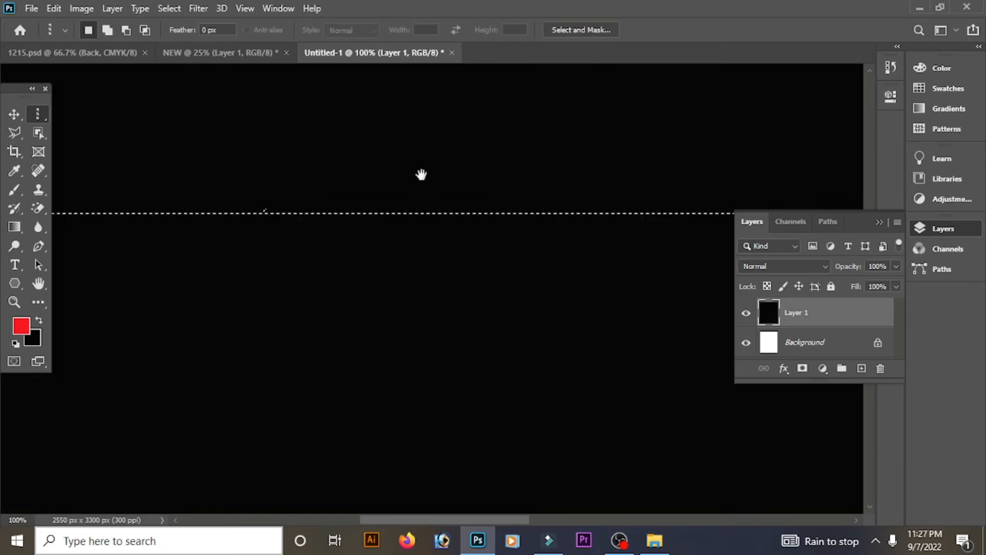
{"action": "key", "text": "ctrl+d"}
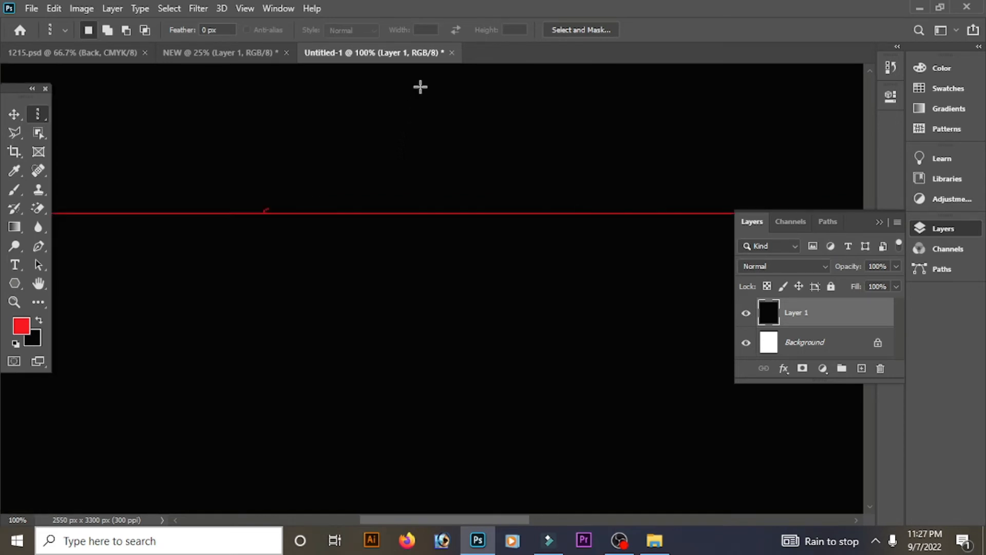
{"action": "left_click", "coordinate": [419, 214]}
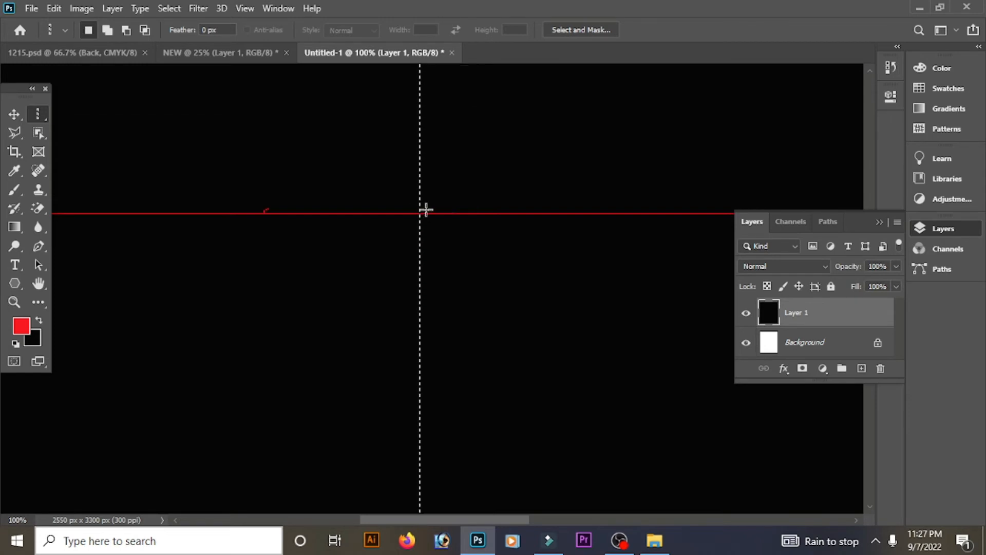
- Fill the selected one-pixel column with the red foreground color, viewed at pixel level where it crosses the red row
{"action": "right_click", "coordinate": [29, 113]}
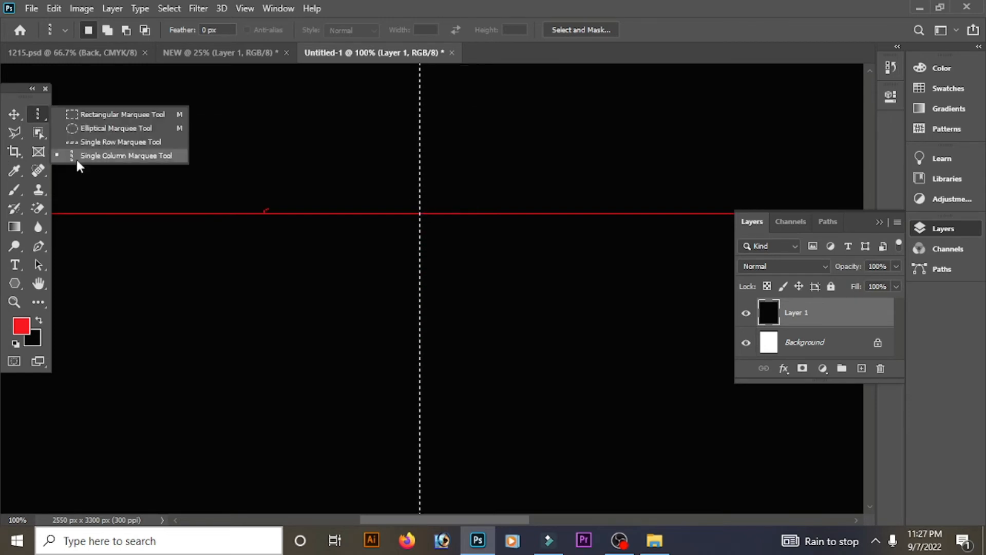
{"action": "left_click", "coordinate": [117, 155]}
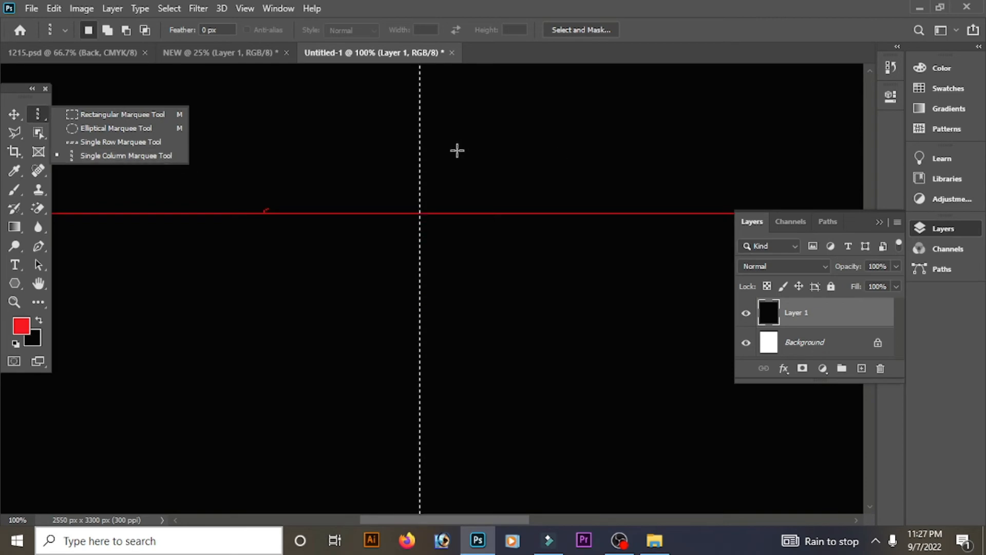
{"action": "left_click", "coordinate": [501, 2]}
{"action": "left_click", "coordinate": [440, 194], "text": "ctrl"}
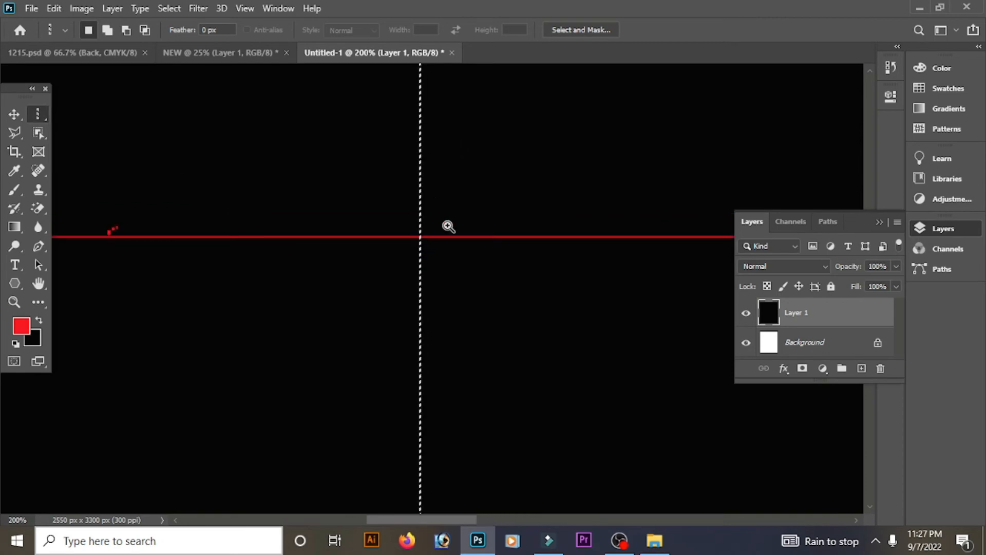
{"action": "left_click", "coordinate": [446, 224], "text": "ctrl"}
{"action": "left_click", "coordinate": [413, 217], "text": "ctrl"}
{"action": "left_click", "coordinate": [407, 218], "text": "ctrl"}
{"action": "left_click", "coordinate": [407, 218], "text": "ctrl"}
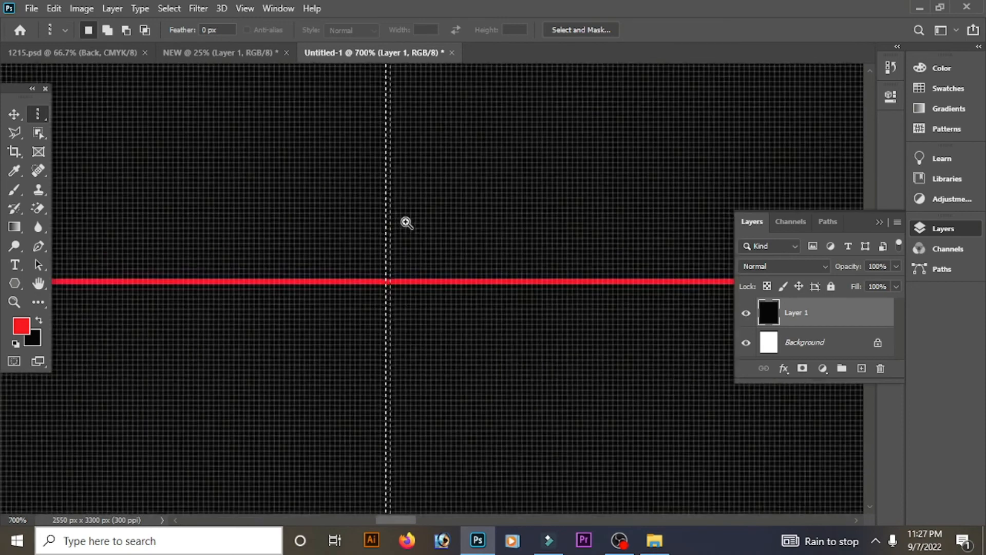
{"action": "left_click", "coordinate": [399, 224], "text": "ctrl"}
{"action": "left_click", "coordinate": [391, 229], "text": "ctrl"}
{"action": "left_click", "coordinate": [379, 234], "text": "ctrl"}
{"action": "left_click", "coordinate": [378, 231], "text": "ctrl"}
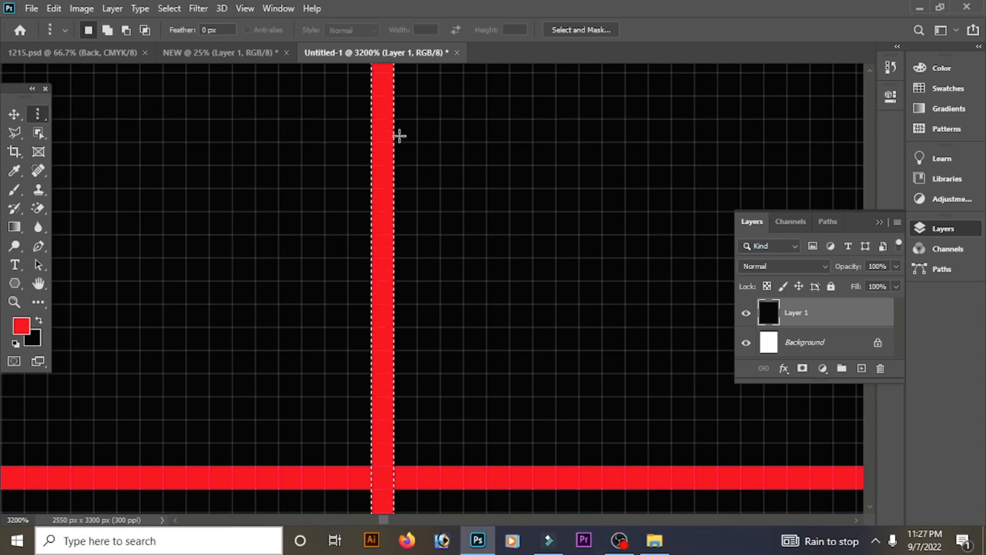
- Add the adjacent one-pixel column on the right to the selection and fill the 2 px wide selection with red
{"action": "key", "text": "shift"}
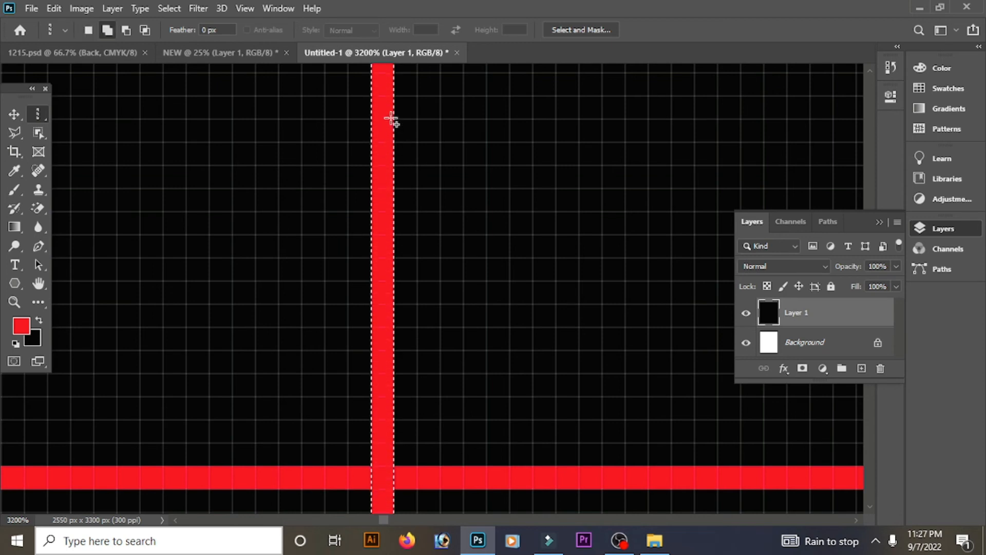
{"action": "left_click_drag", "start_coordinate": [392, 120], "coordinate": [411, 154]}
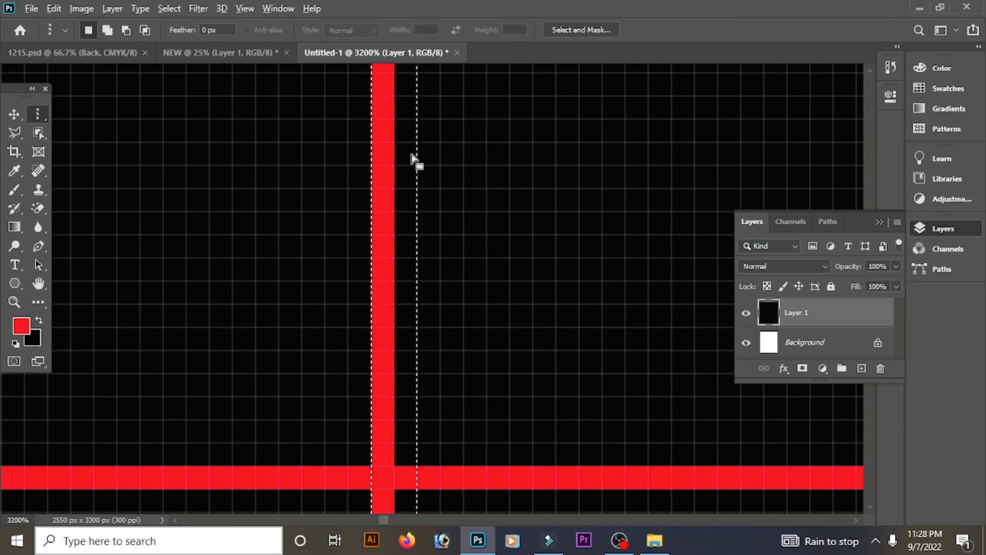
{"action": "key", "text": "alt+BackSpace"}
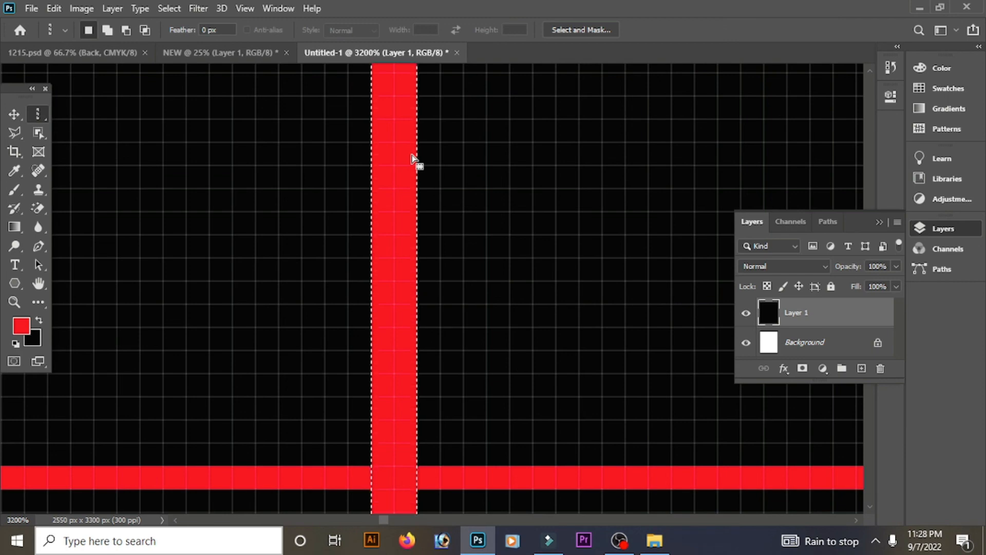
- Show the available marquee tool variants
{"action": "right_click", "coordinate": [37, 114]}
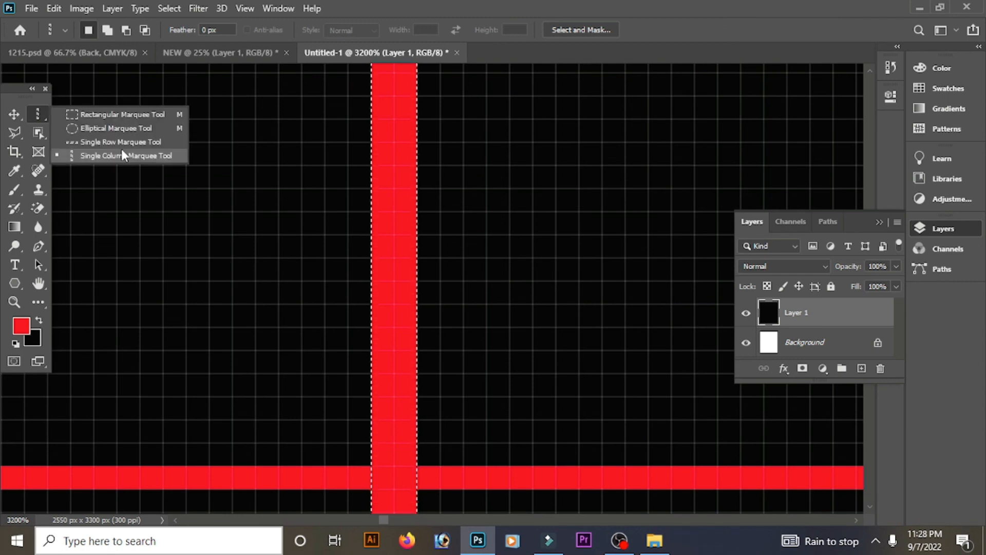